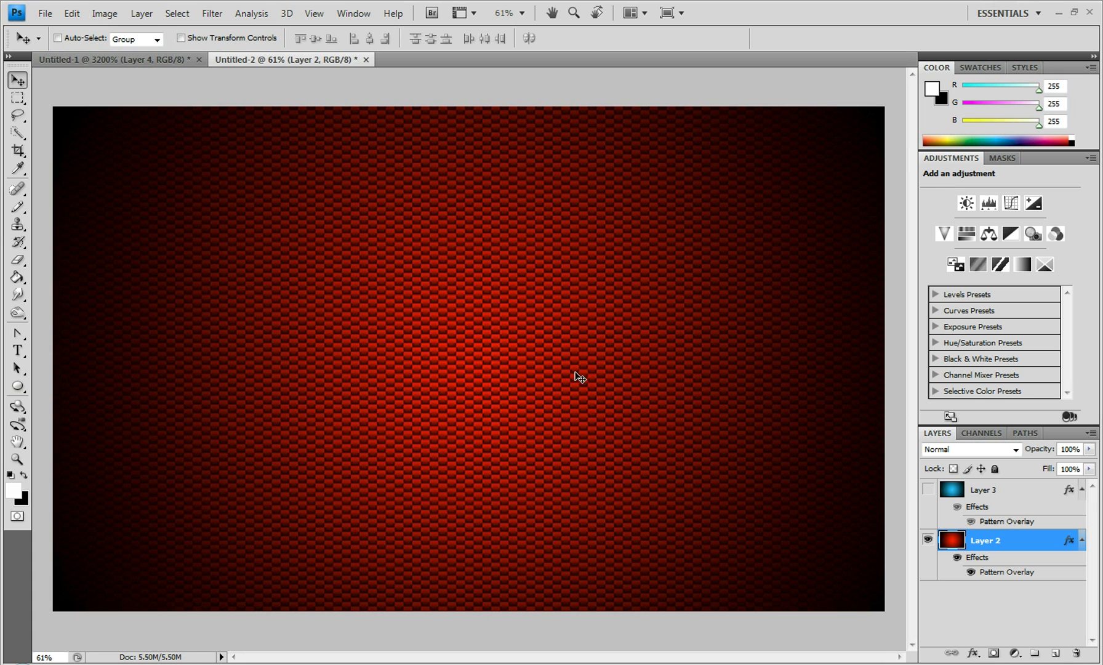
Step: Turn on Layer 3's visibility so the blue carbon-fibre pattern covers the red one
click(929, 489)
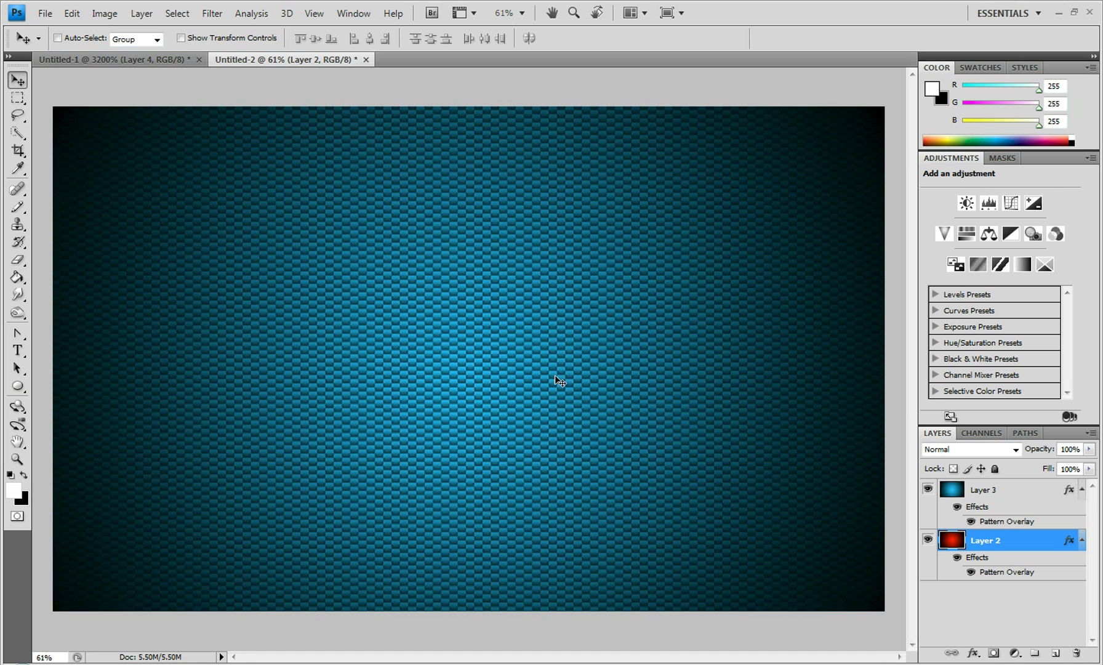
Step: Create a new white document 12 pixels wide by 6 pixels high (Untitled-3)
click(45, 15)
click(52, 30)
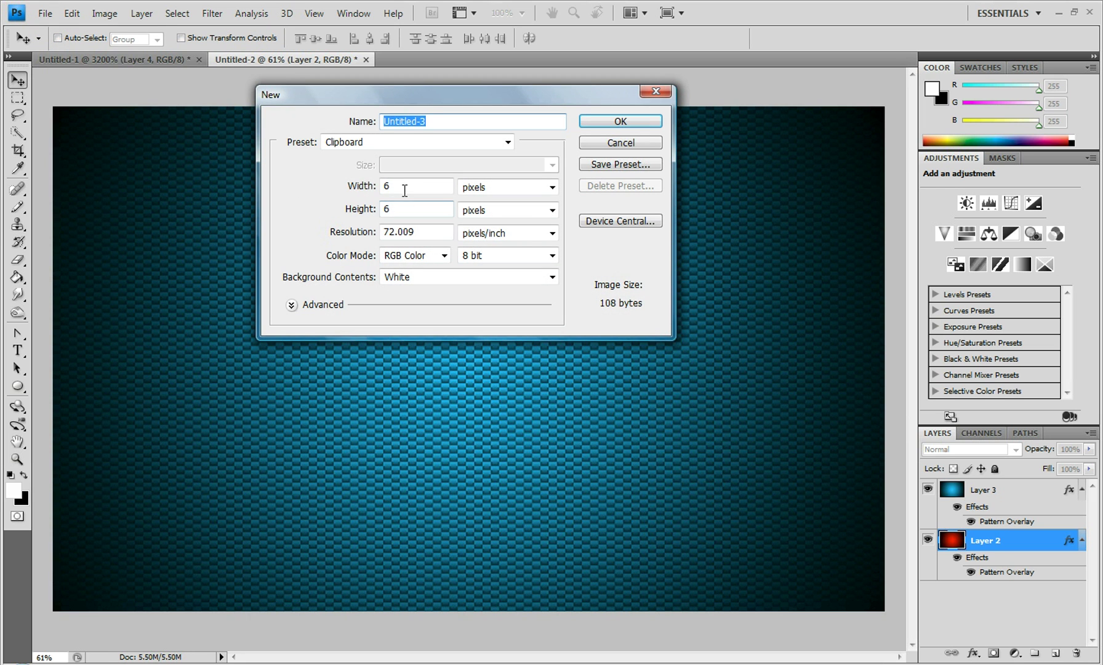
drag(404, 188, 329, 186)
text(12)
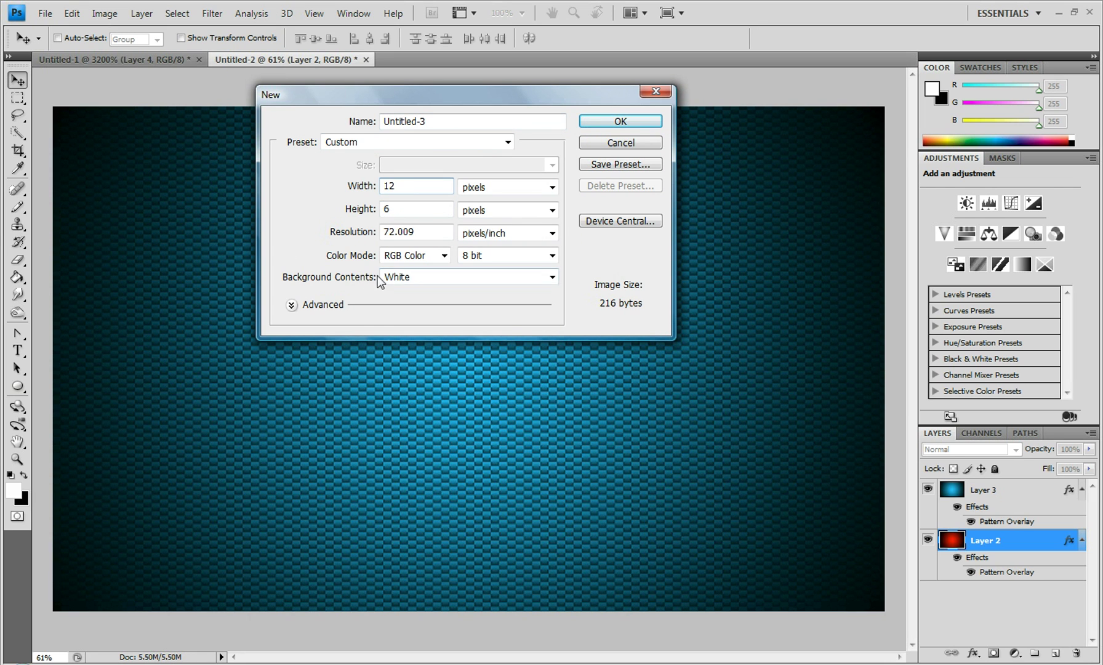
click(626, 120)
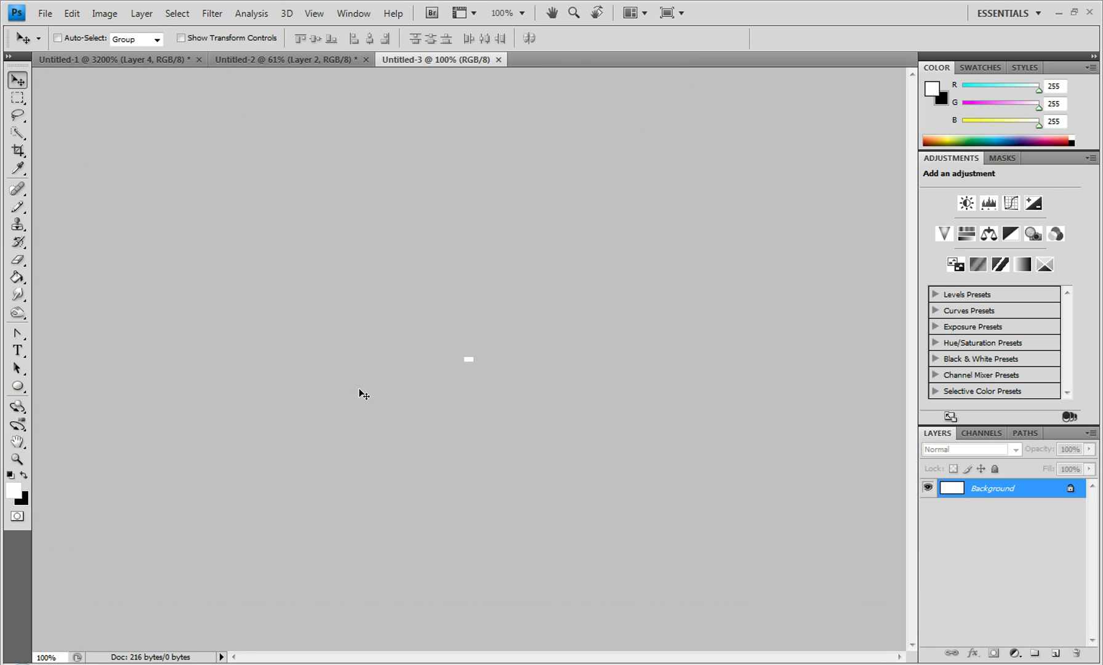
Step: Zoom in to 3200% and select the left 6 × 6 pixel half of the canvas
scroll(462, 372, up, 5)
scroll(479, 368, up, 8)
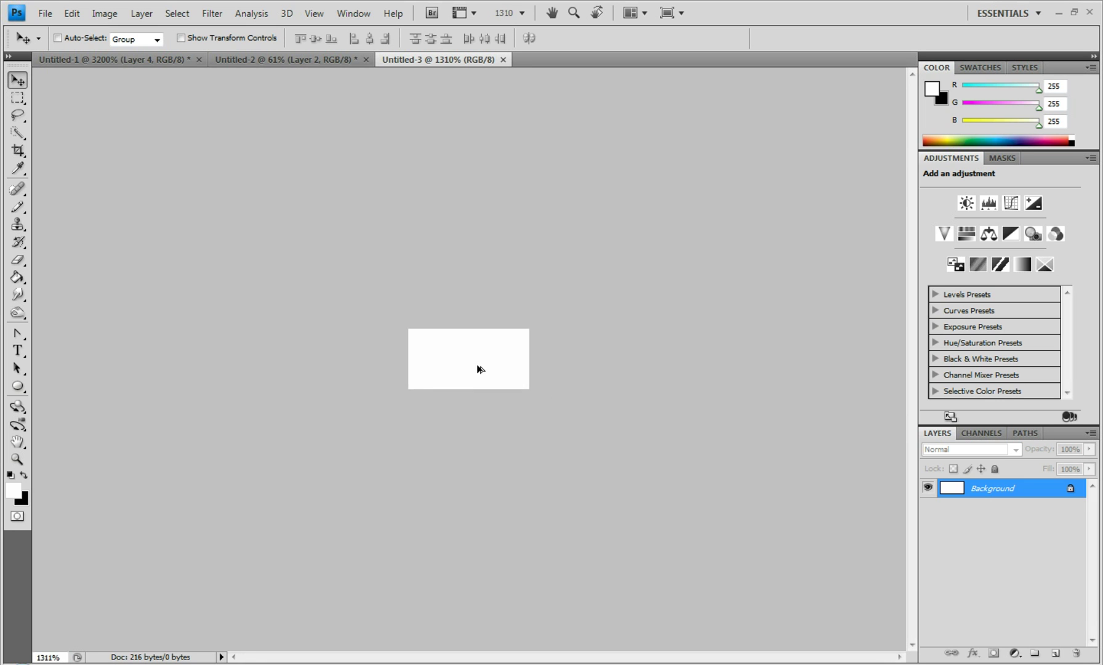
scroll(478, 368, up, 2)
key(alt)
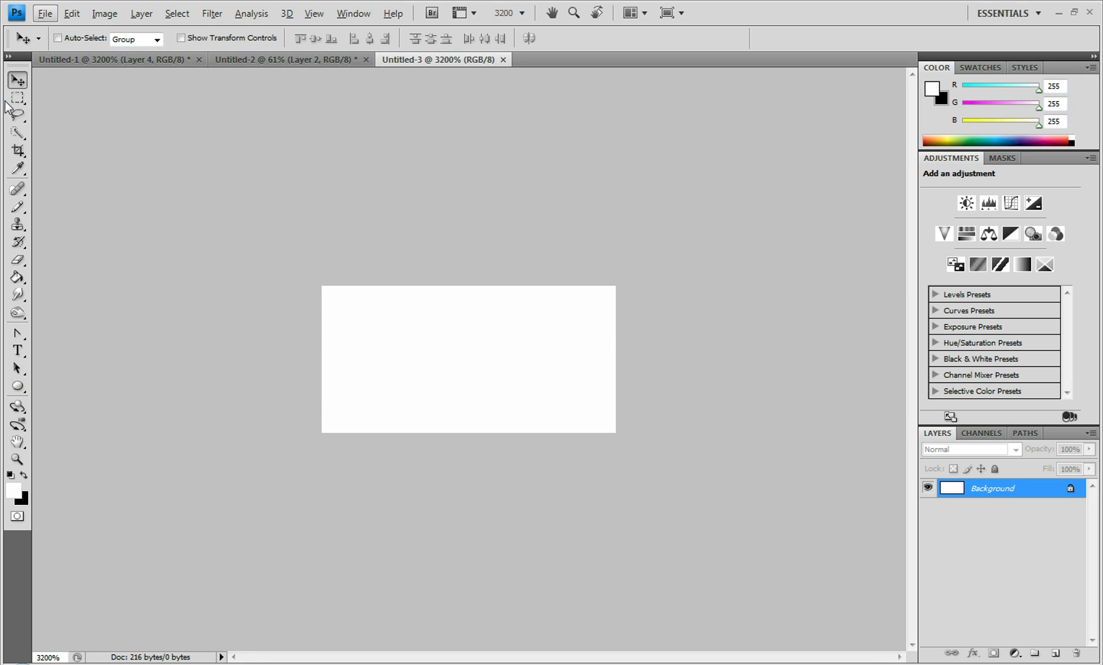
click(16, 100)
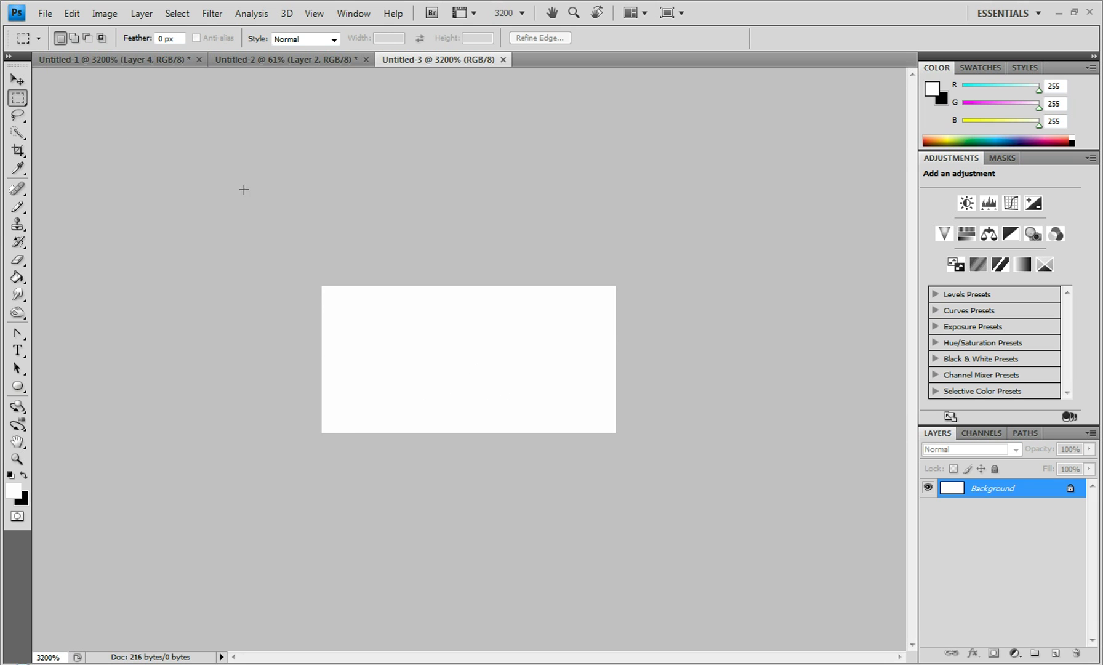
drag(242, 187, 457, 494)
drag(456, 493, 456, 493)
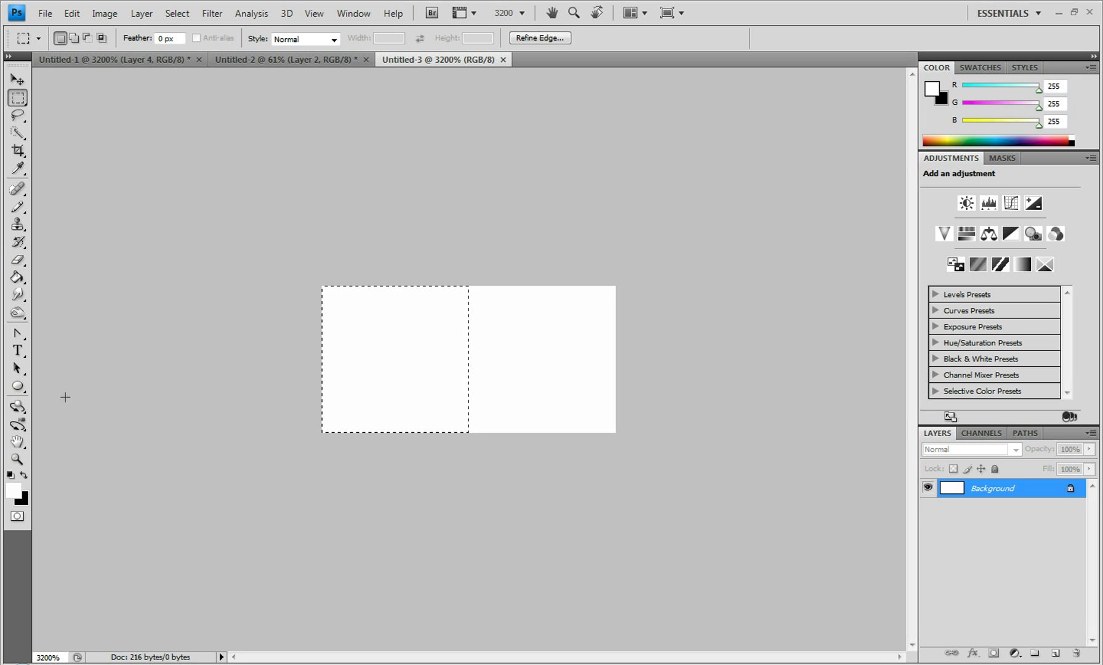
Step: Fill the selection with a vertical gradient from white at top to black at bottom
click(21, 277)
click(80, 275)
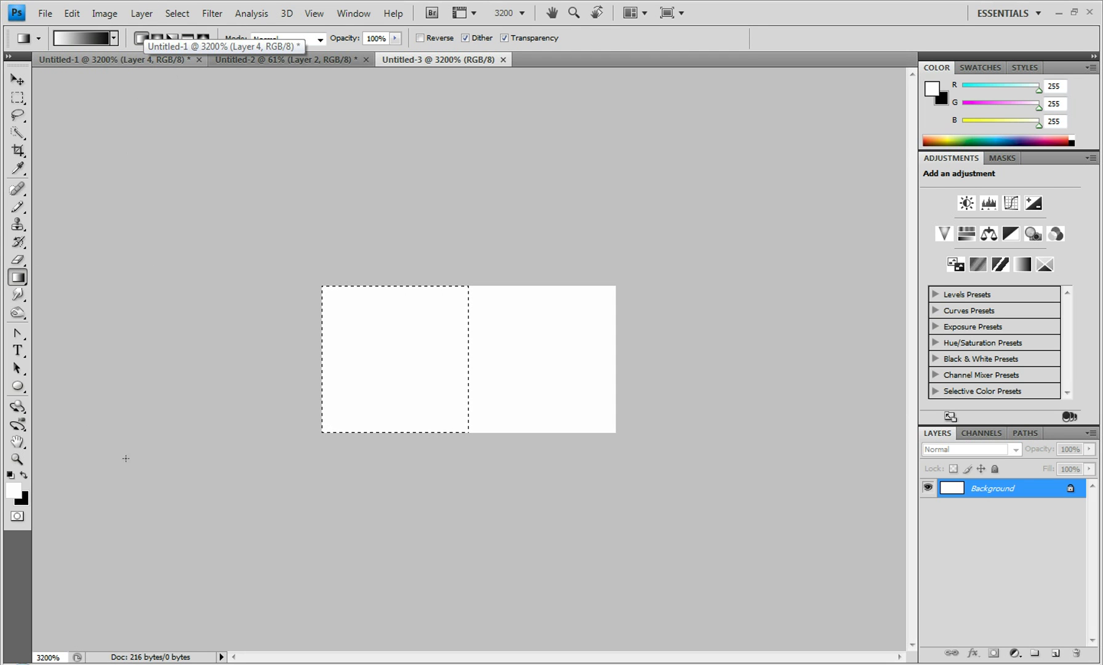
click(10, 477)
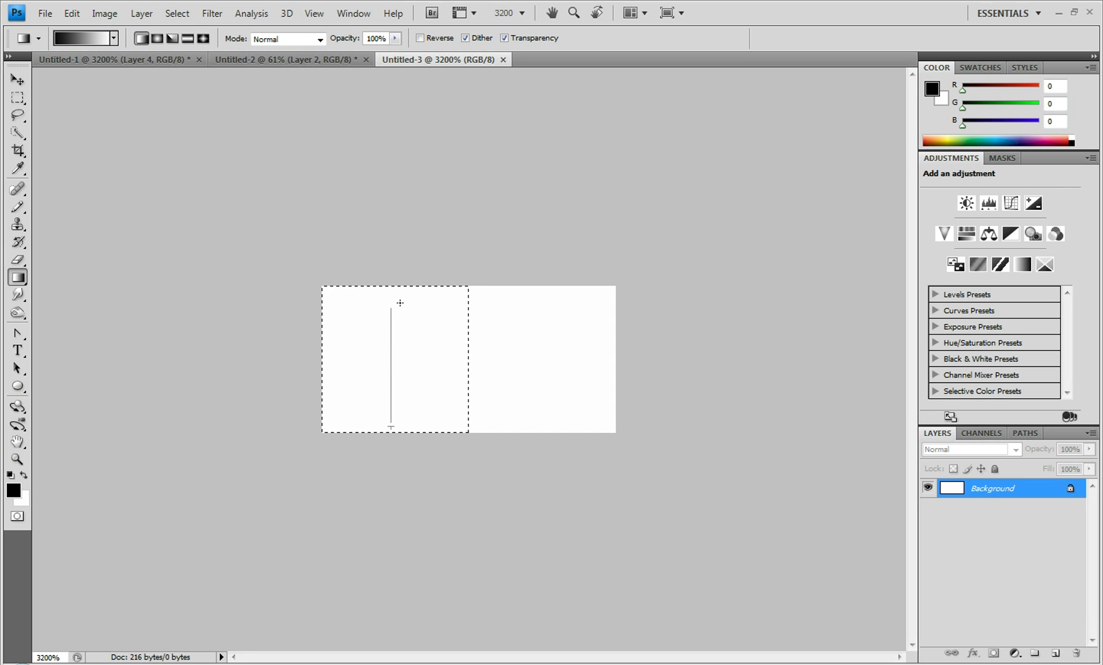
drag(401, 296, 401, 296)
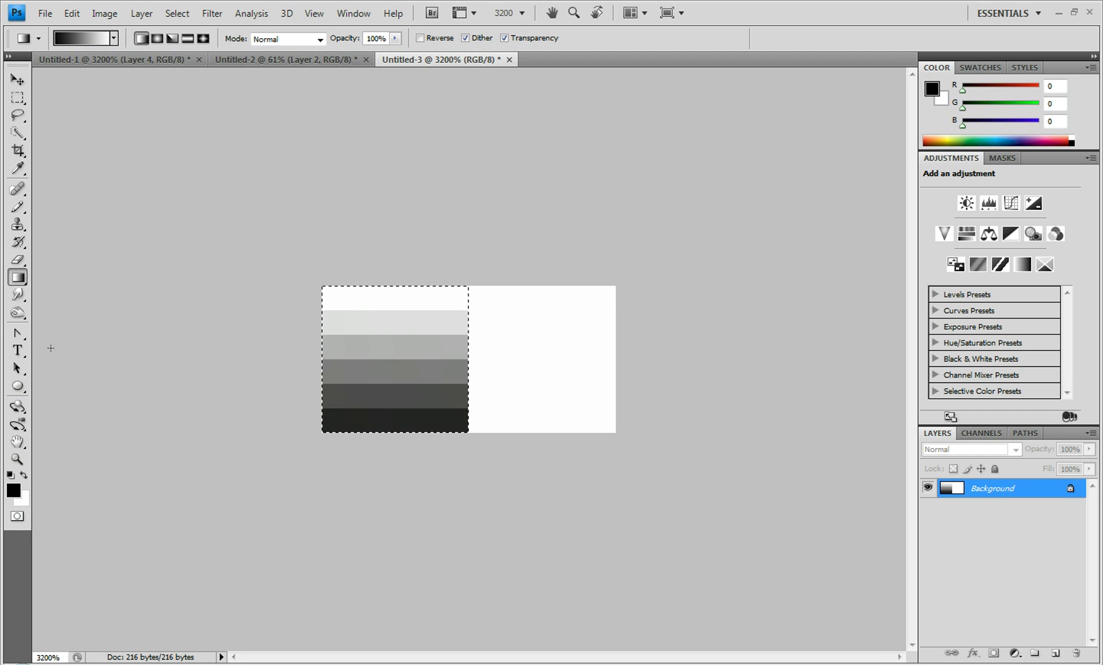
Step: With a white Pencil, repaint the mid-grey and light-grey left-edge pixels white
click(17, 208)
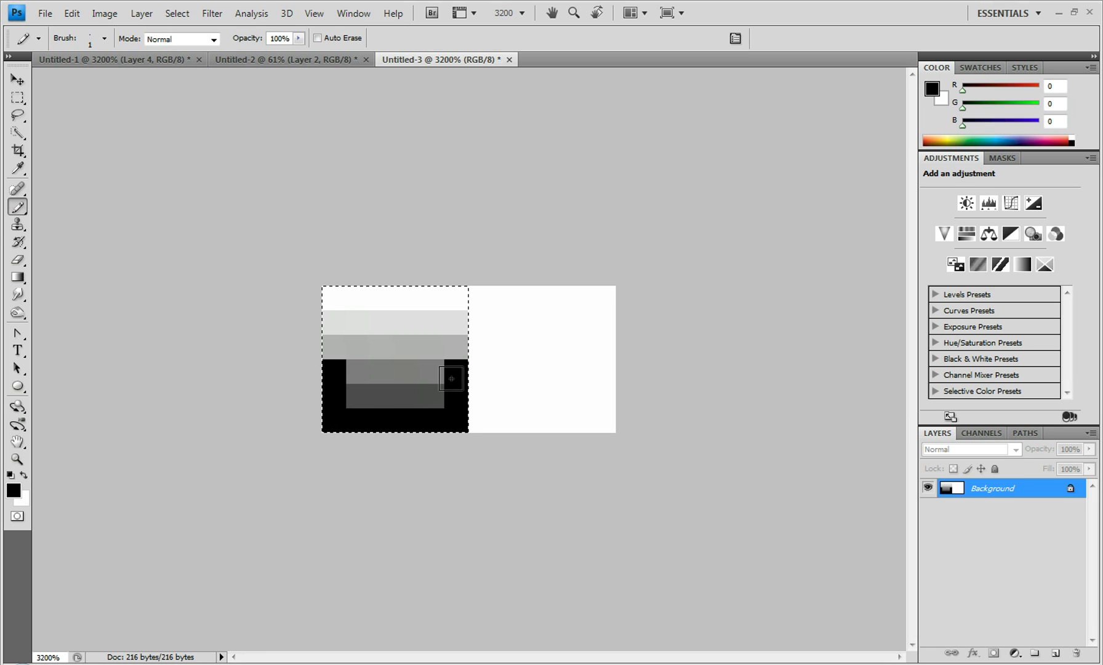
click(24, 475)
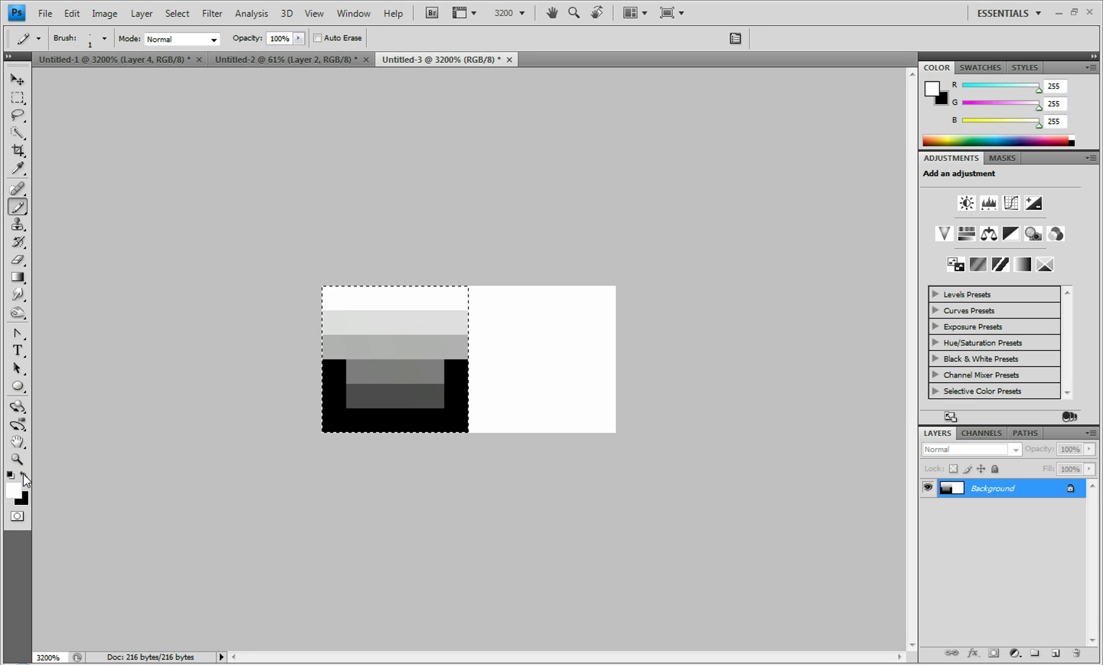
click(332, 346)
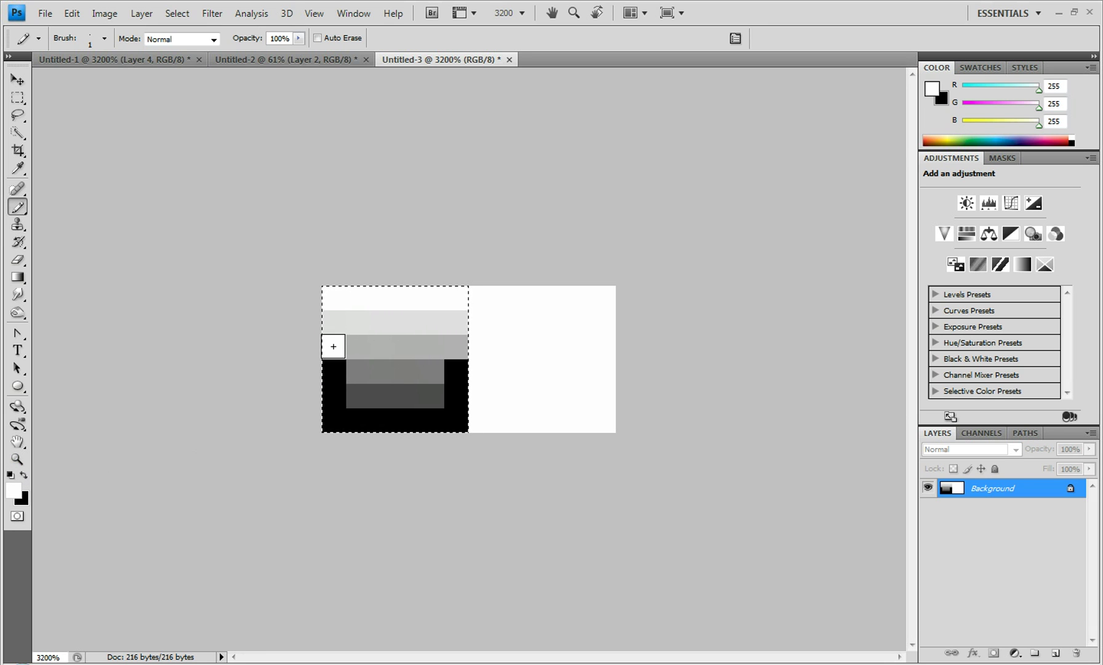
click(333, 321)
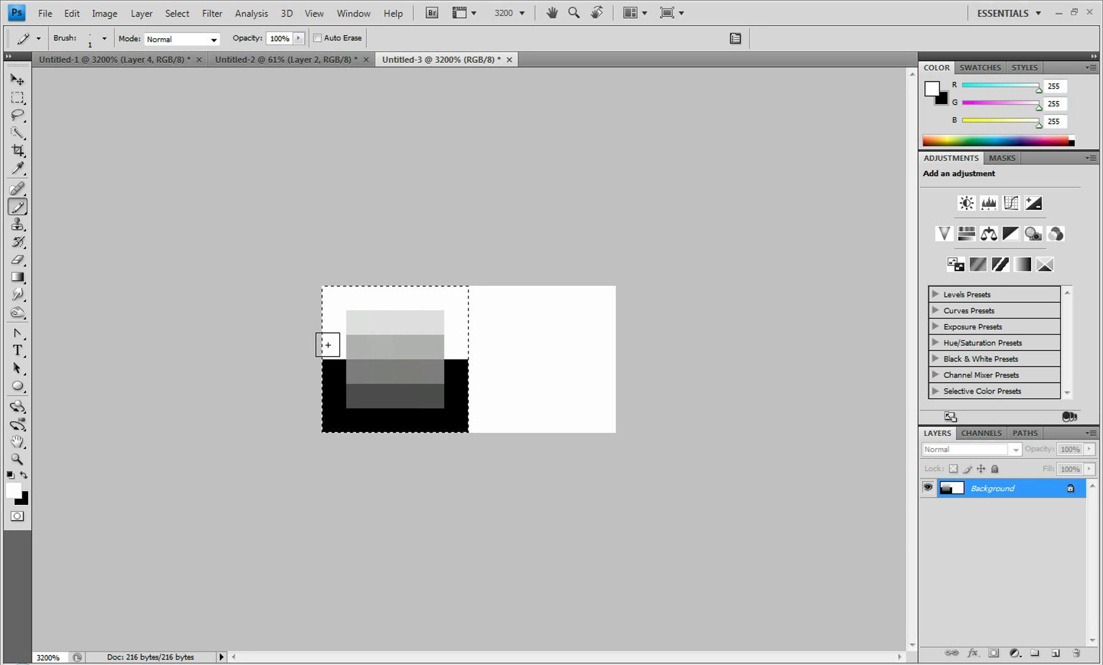
Step: Copy the painted square, paste it as Layer 1, and move it to the top-right
click(72, 13)
click(85, 123)
click(72, 12)
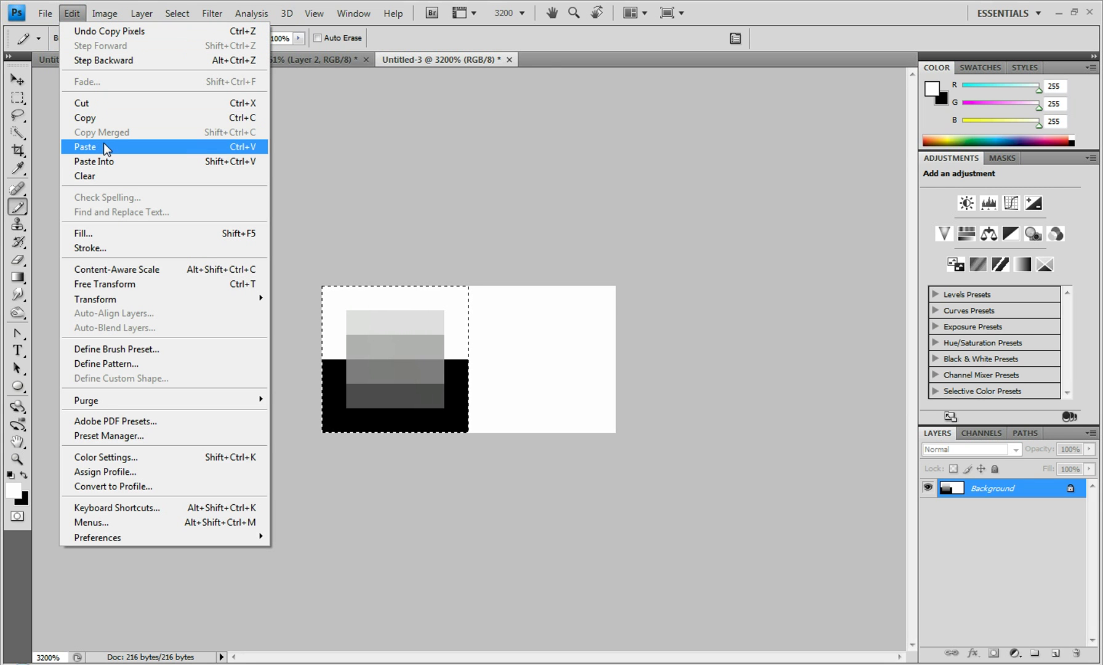
click(85, 146)
click(16, 80)
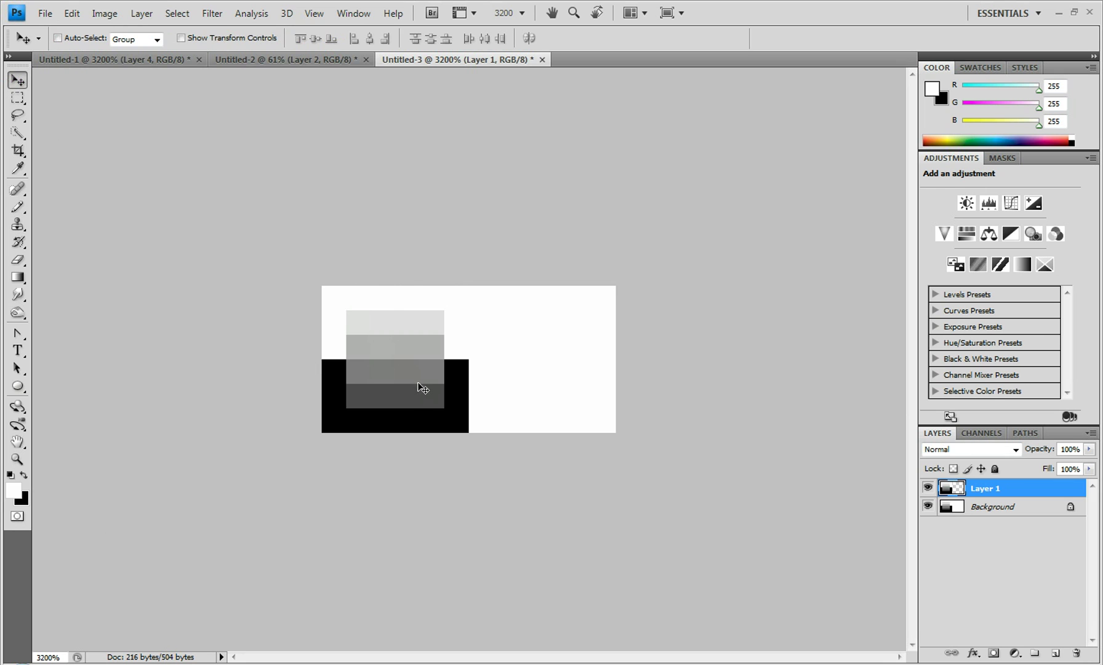
drag(422, 386, 556, 316)
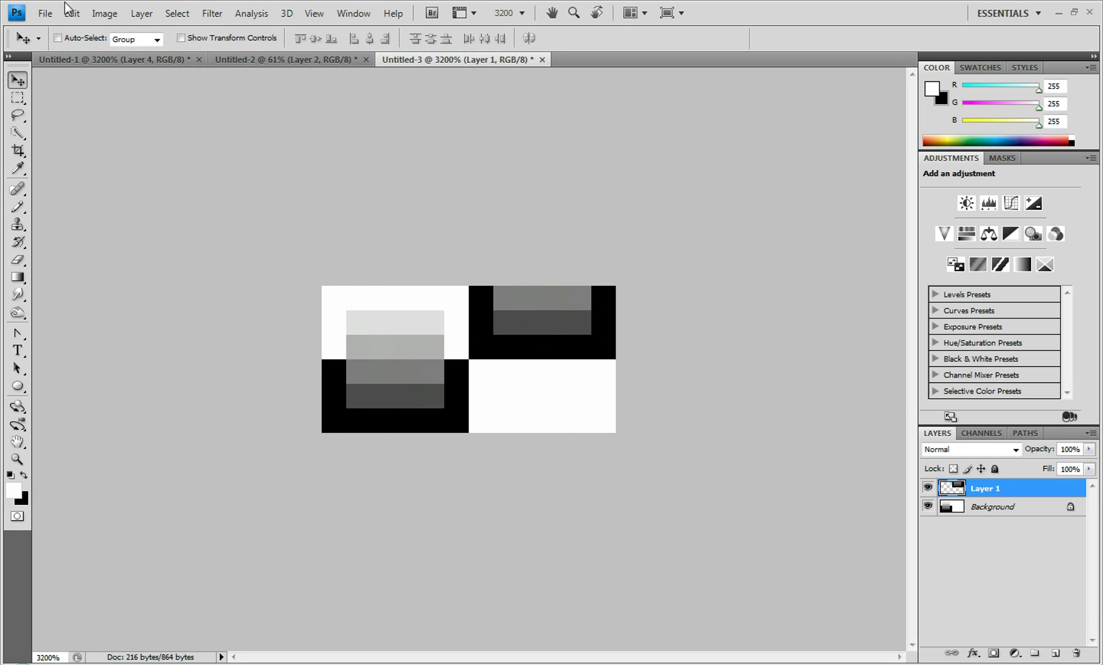
Step: Paste a second copy as Layer 2 and move it into the lower-right quadrant
click(78, 17)
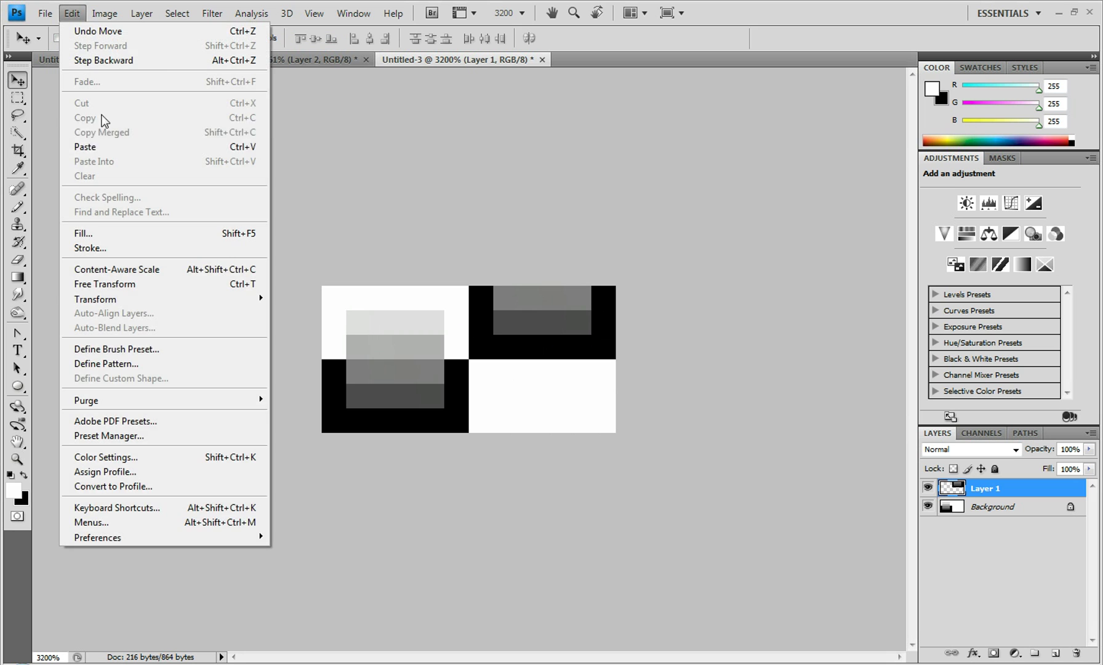
click(100, 146)
drag(472, 364, 542, 438)
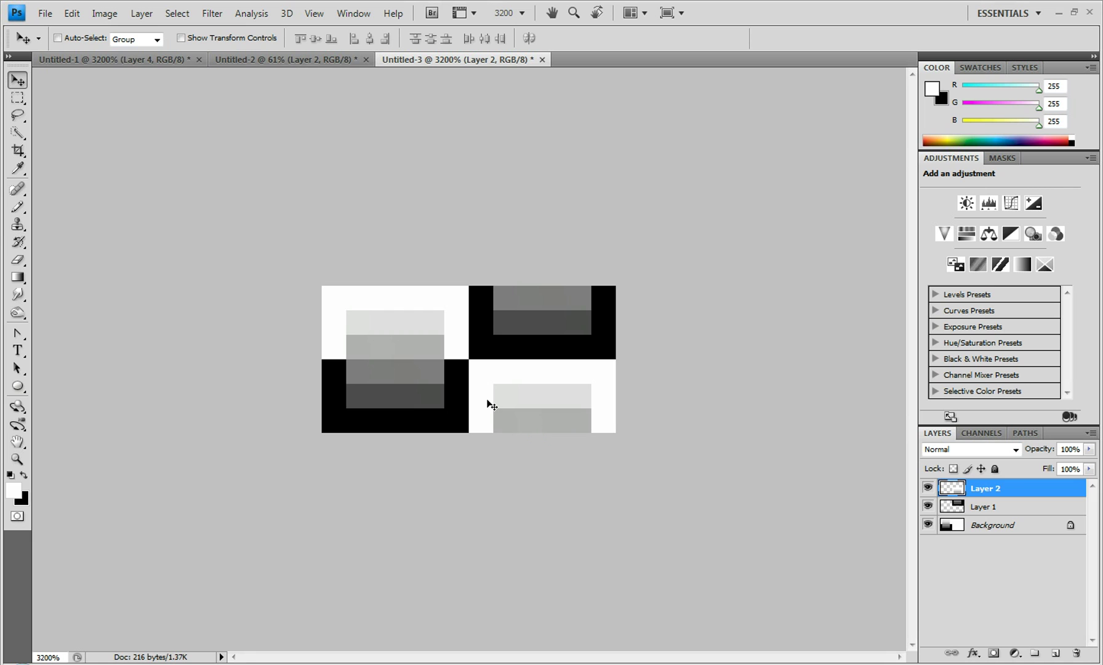
click(72, 14)
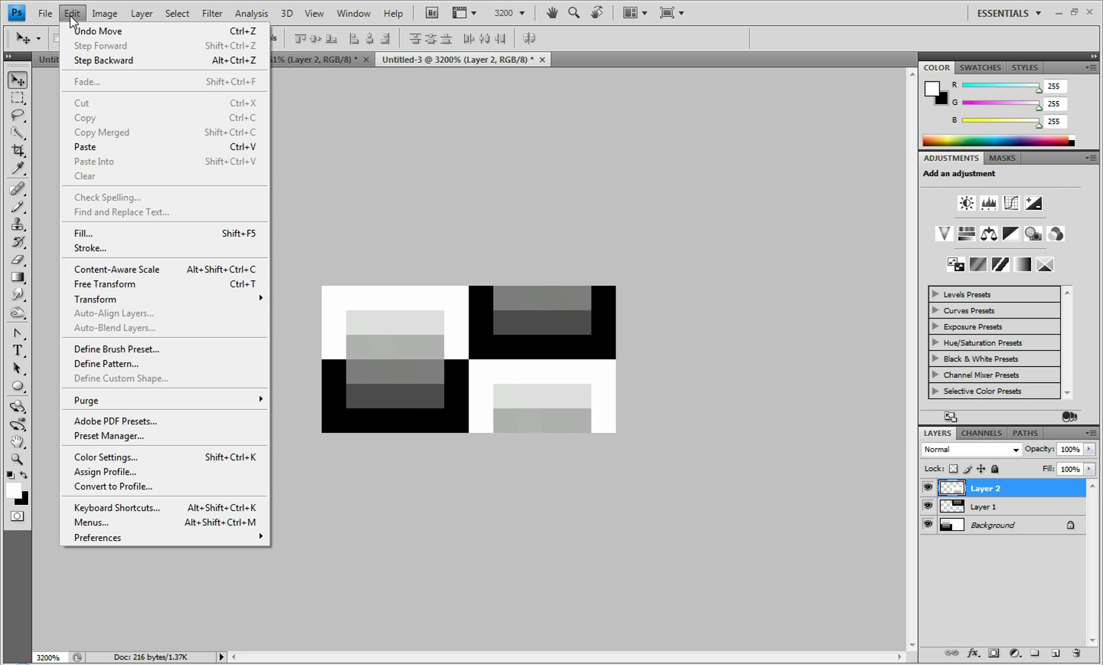
Step: Define the 12 × 6 tile as a pattern named 'carbon fiber'
click(117, 364)
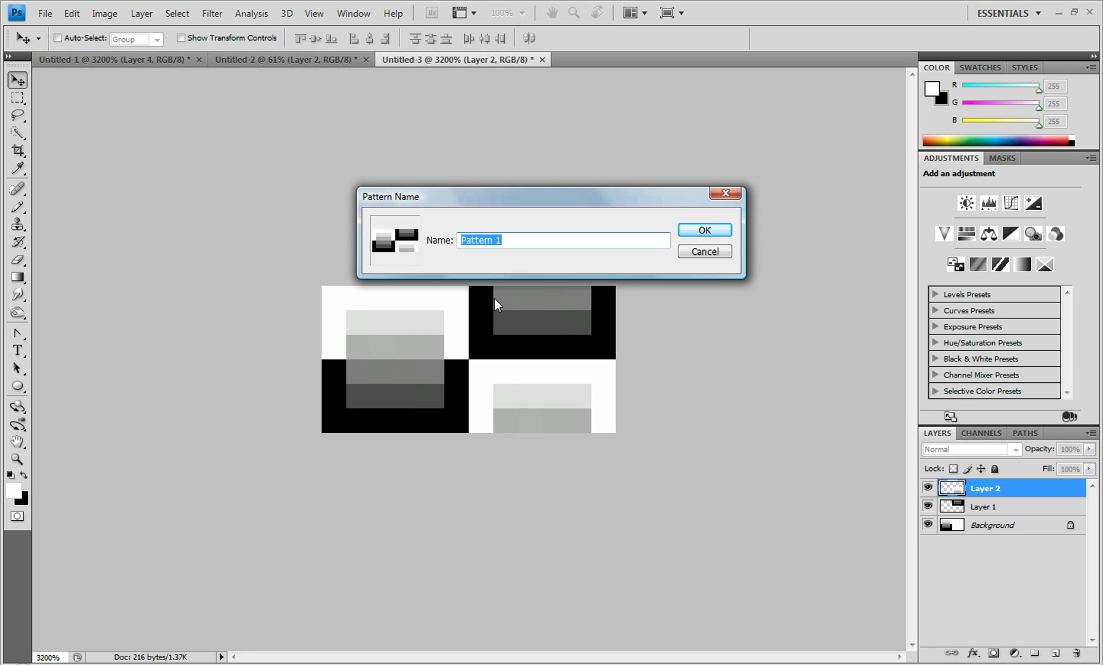
text(carbon fiber)
click(707, 231)
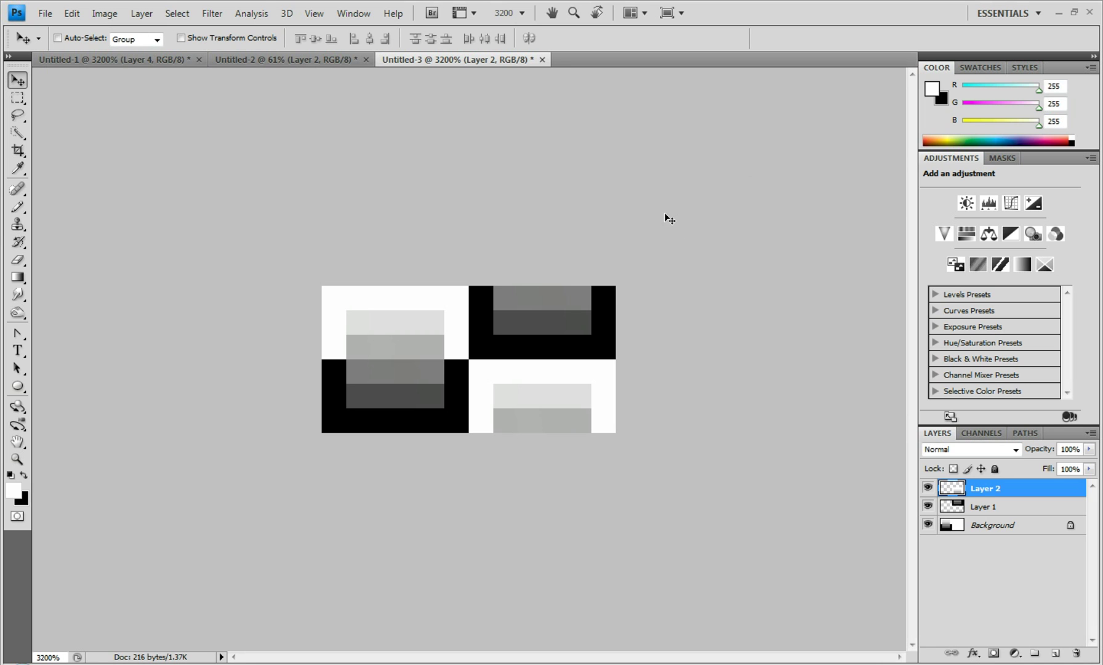
Step: Create a new white document 1780 × 1080 pixels (Untitled-4)
click(44, 14)
click(58, 30)
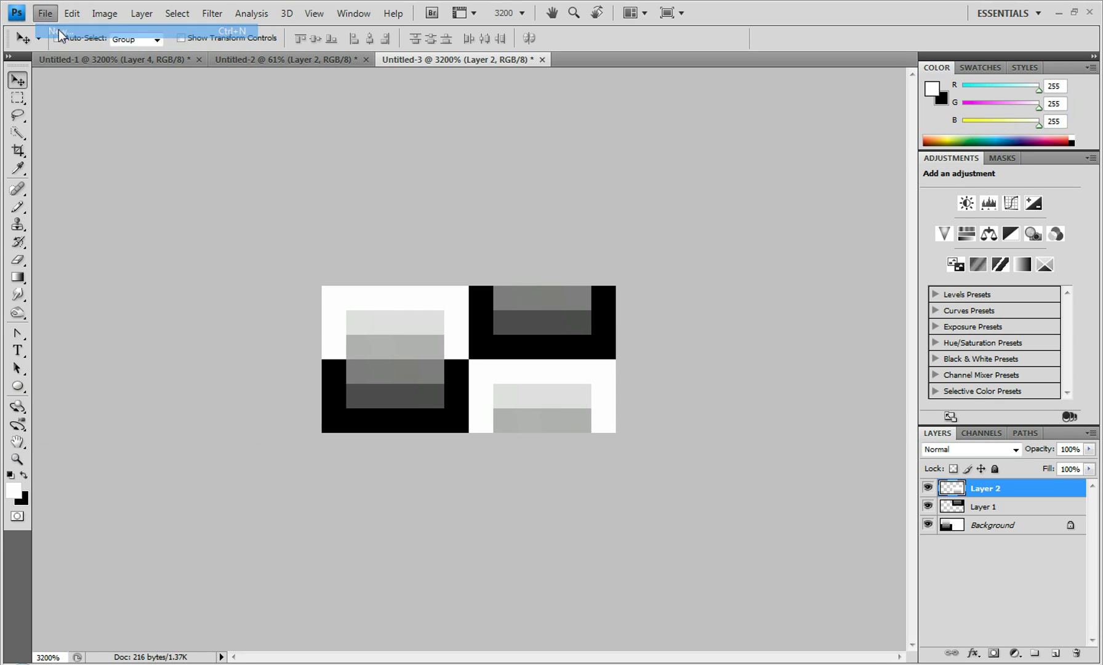
double_click(424, 187)
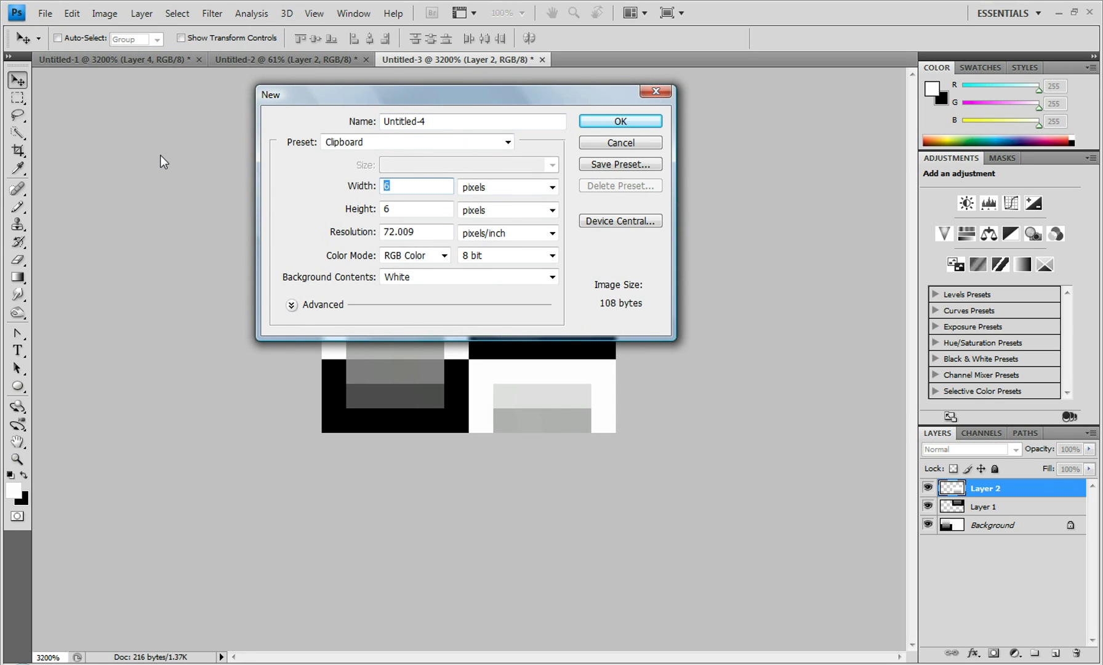
text(1780)
key(Tab)
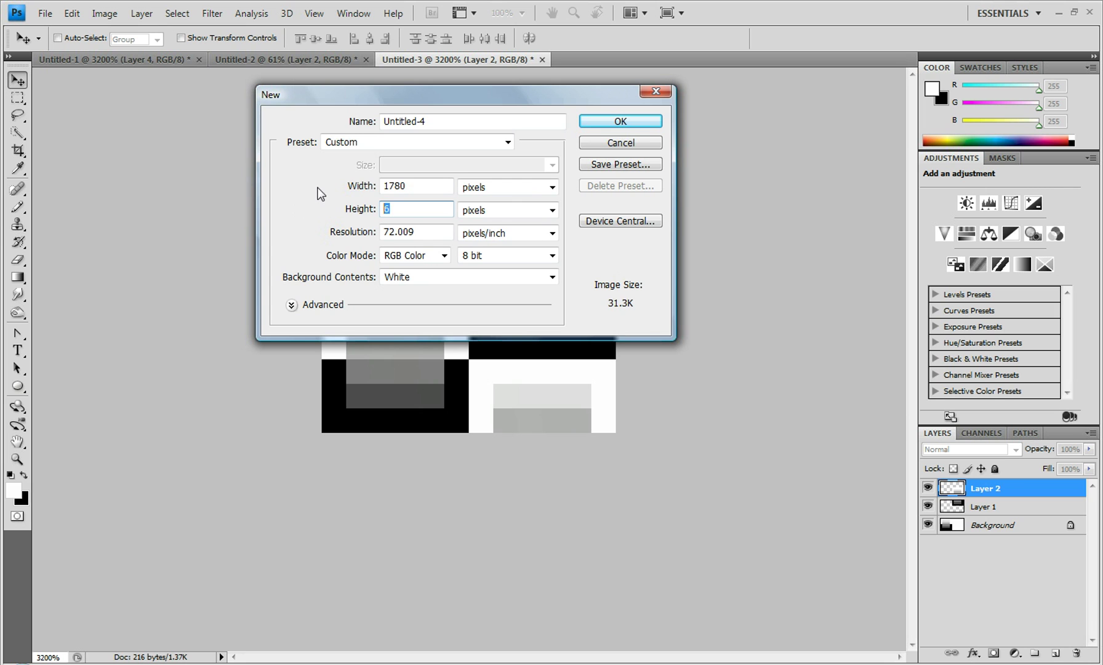
text(1080)
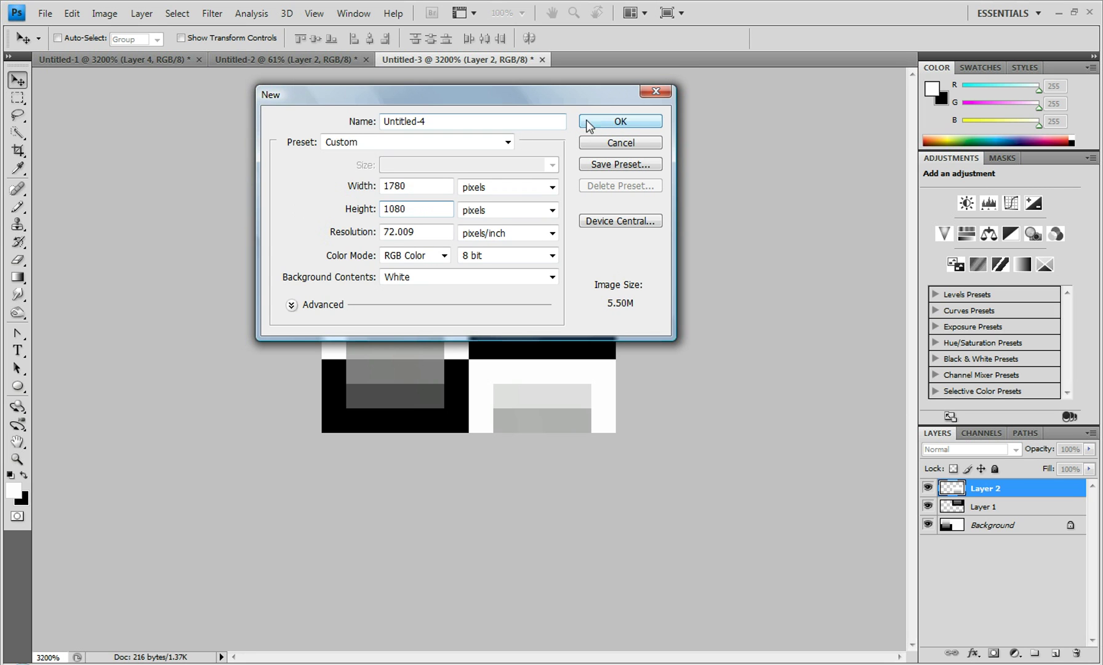
click(587, 120)
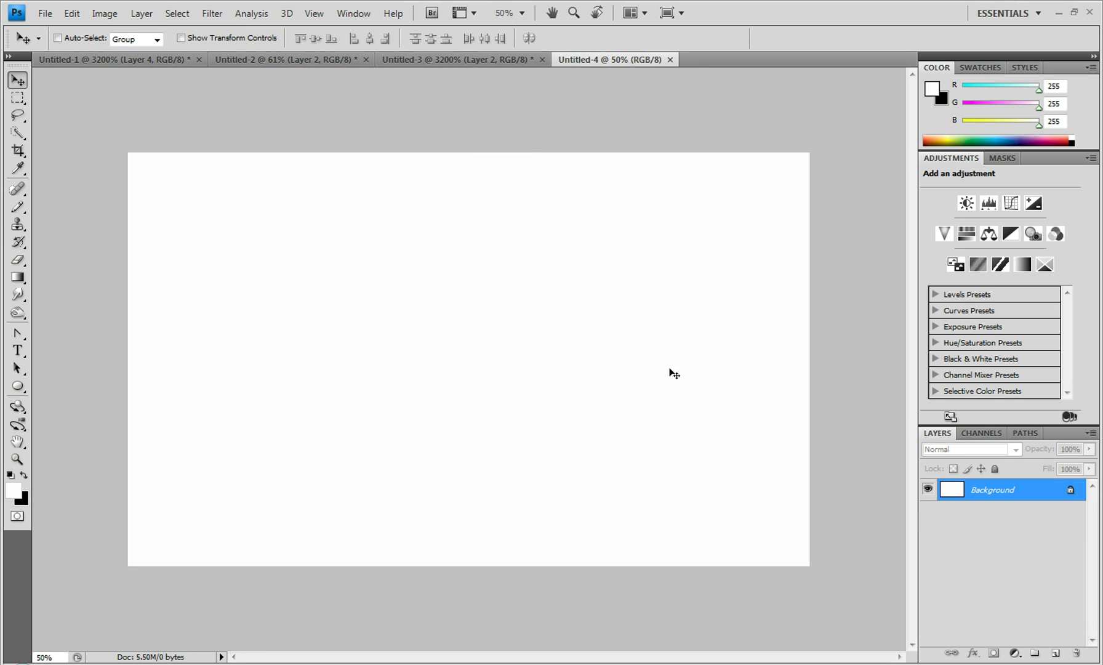
Step: On a new layer, draw a radial gradient from pure red (ff0000) centre to black corners
click(1054, 652)
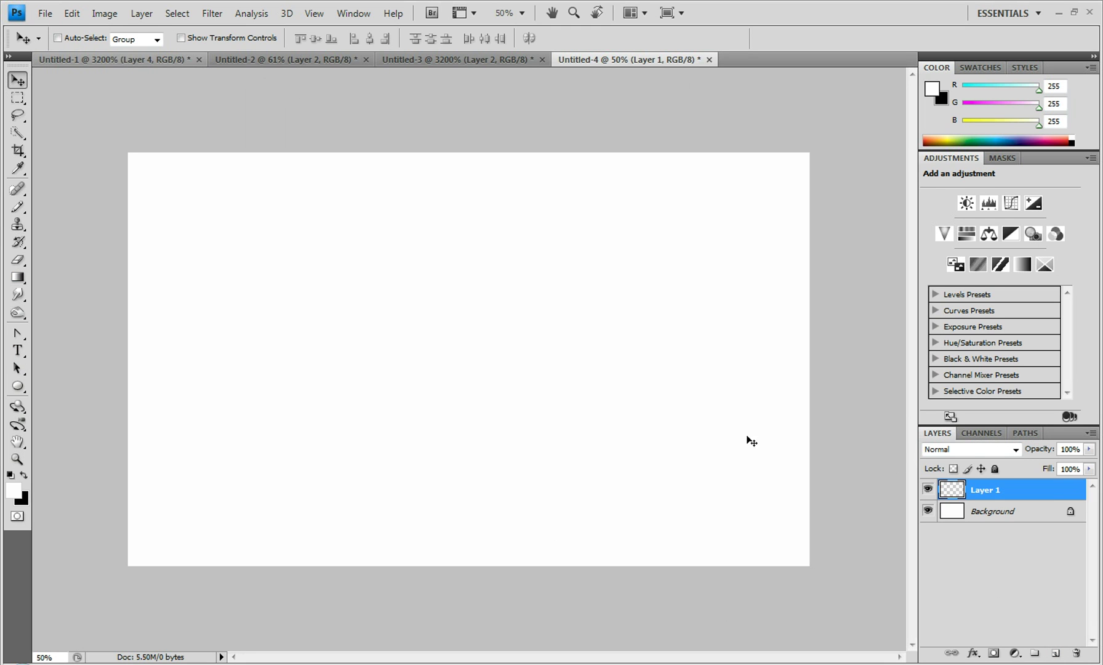
click(19, 278)
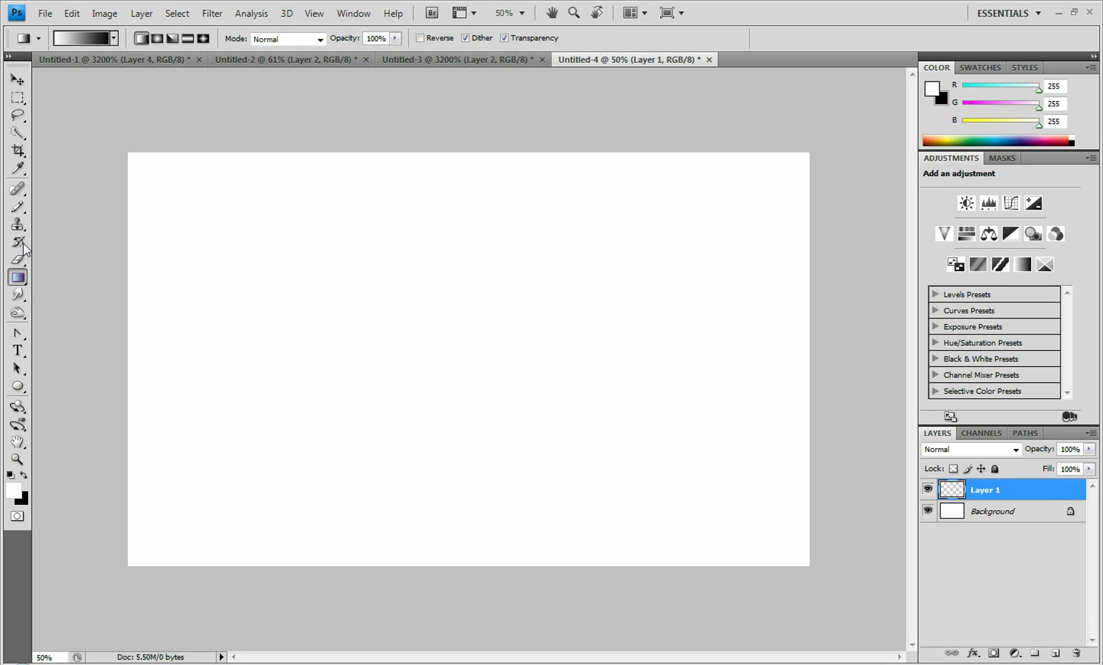
click(157, 40)
click(14, 491)
click(821, 312)
drag(880, 282, 895, 241)
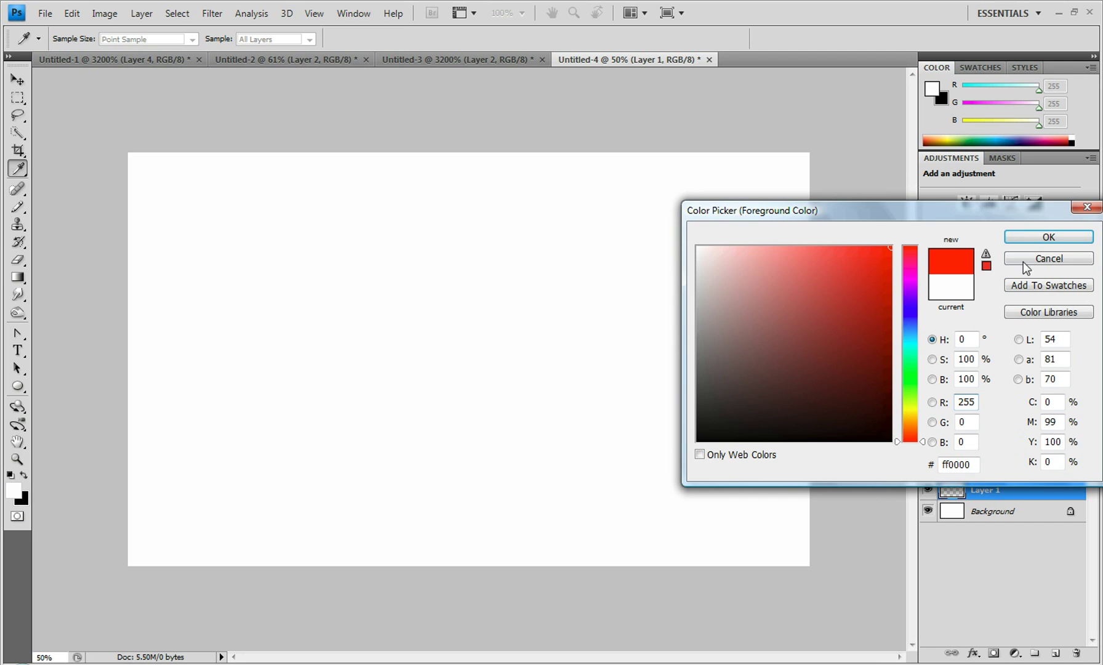
click(1040, 237)
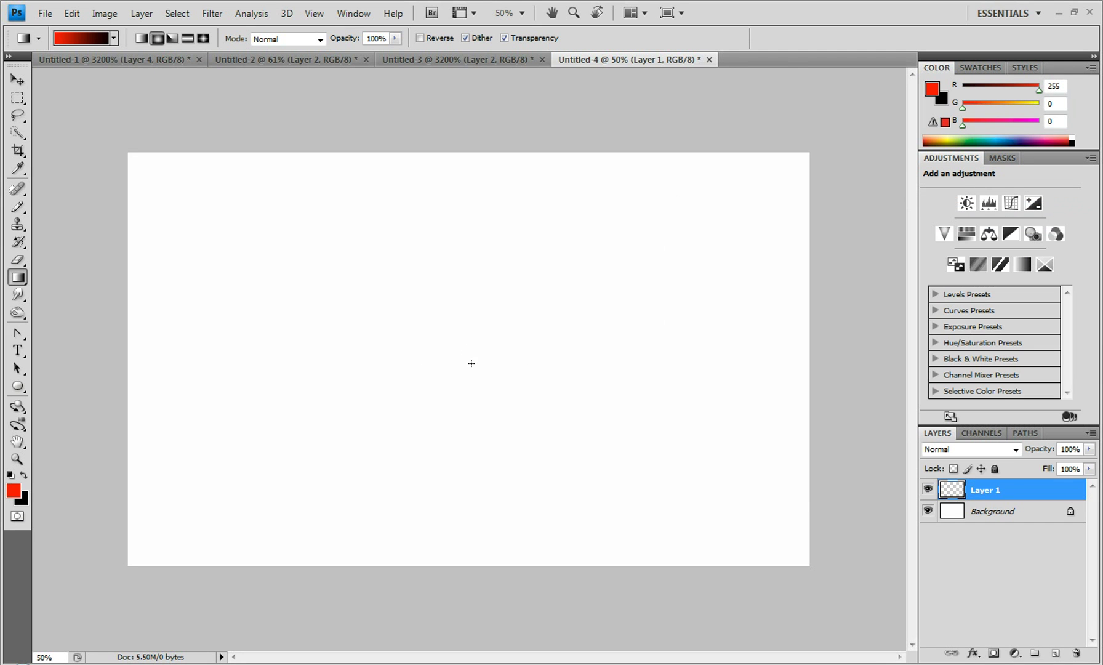
drag(472, 363, 137, 159)
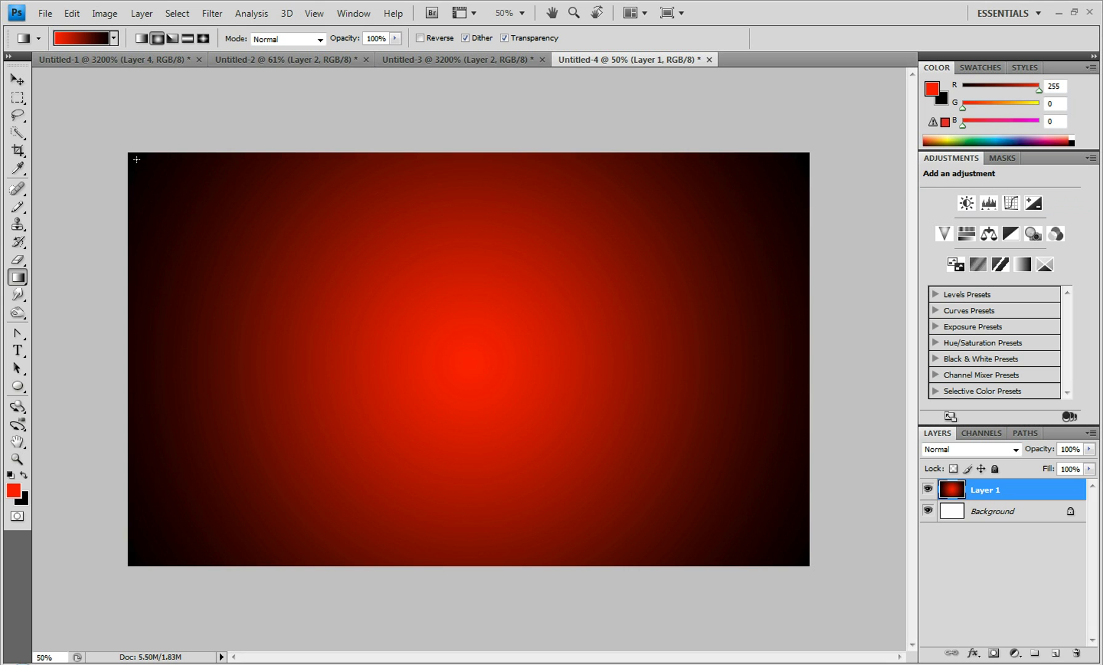
Step: Give Layer 1 a Pattern Overlay using the new carbon-fibre tile at 258% scale
double_click(1034, 498)
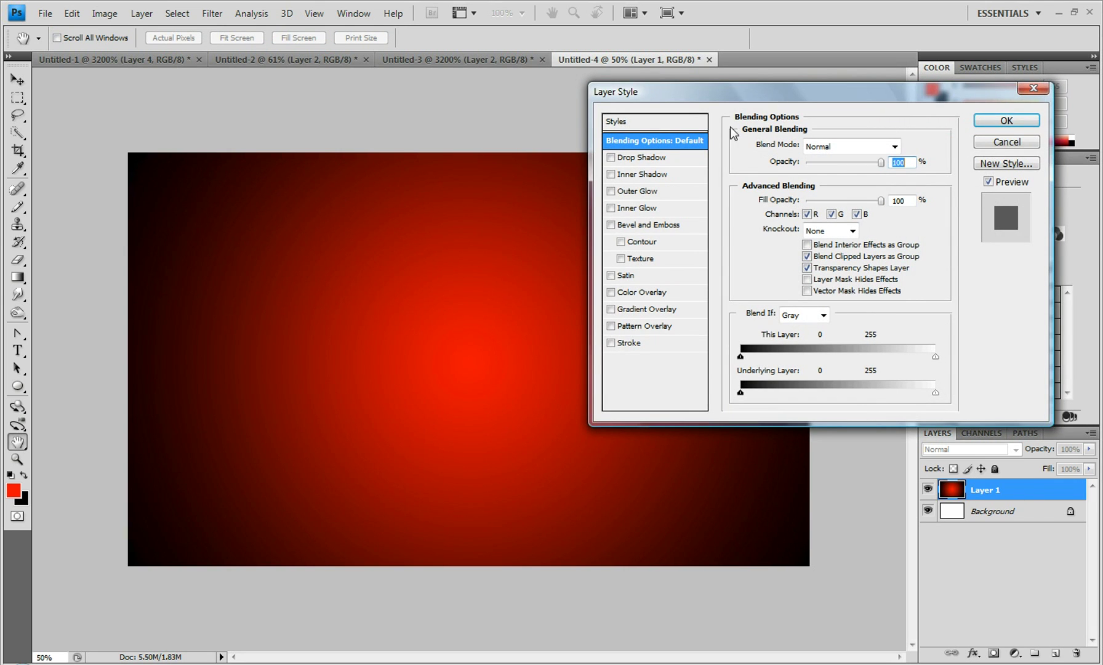
click(642, 324)
click(839, 197)
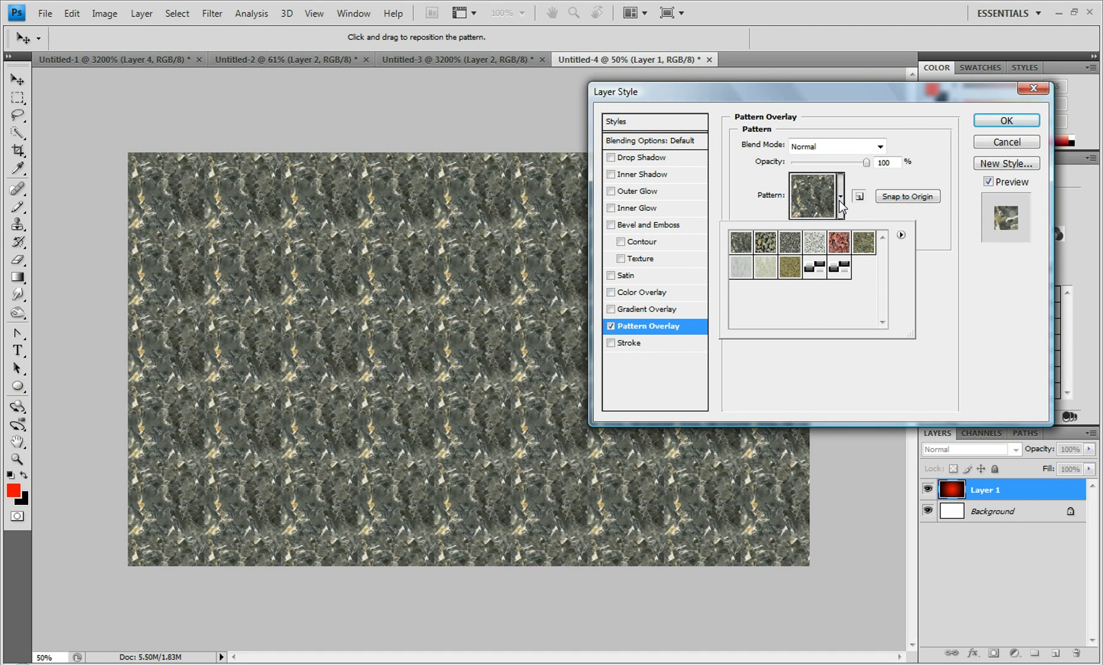
right_click(844, 276)
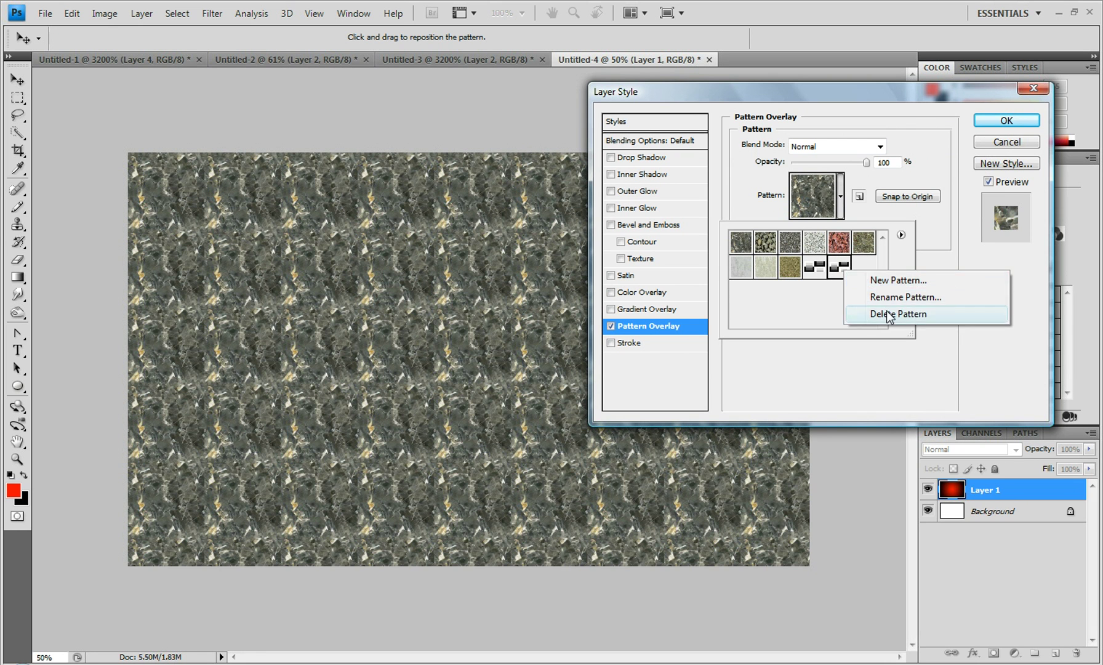
click(858, 312)
click(814, 274)
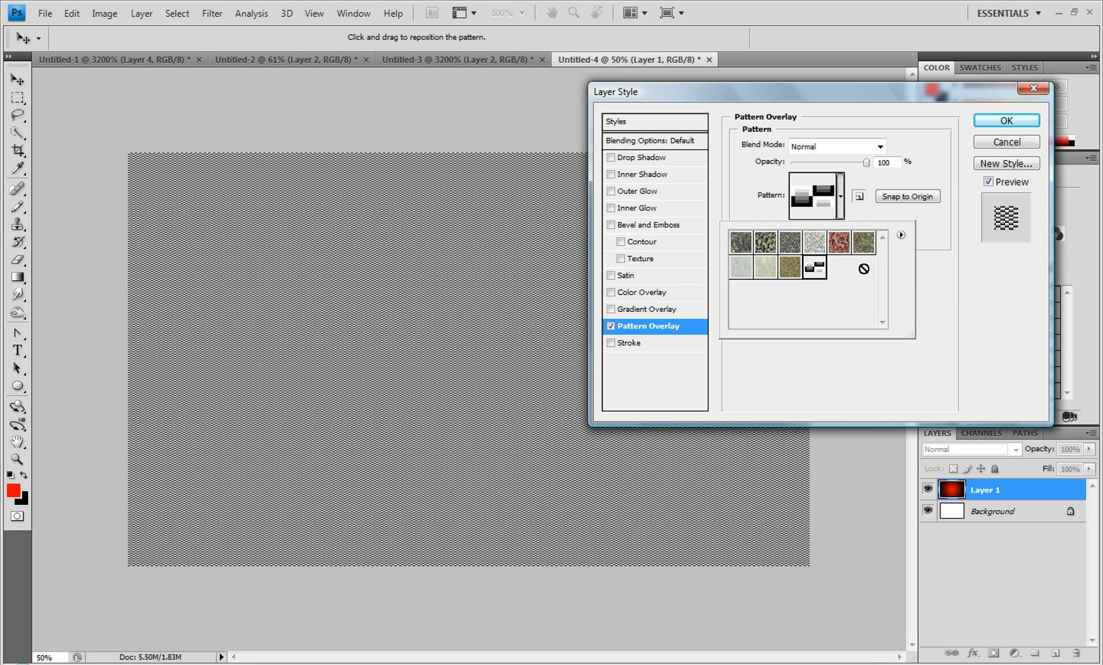
click(935, 304)
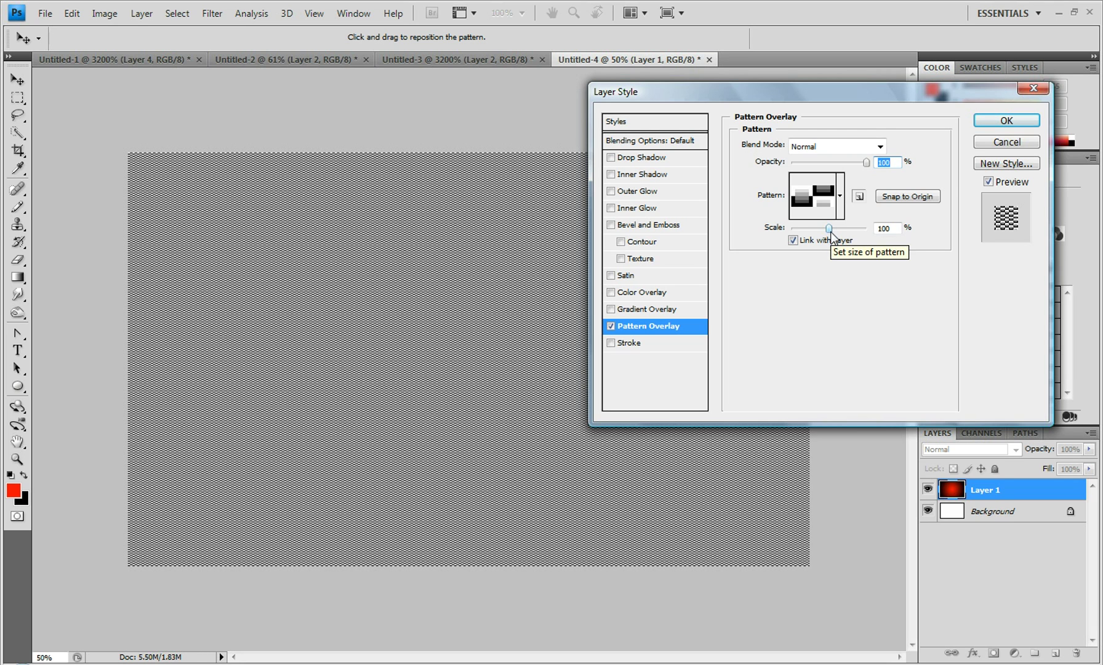
drag(829, 229, 836, 229)
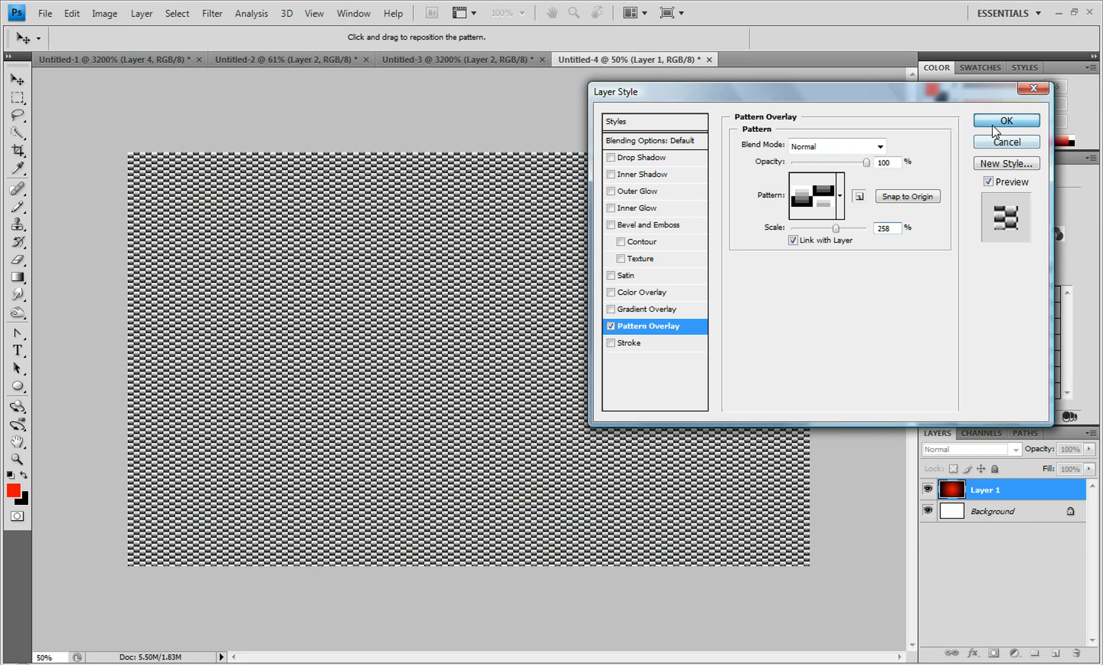
click(991, 124)
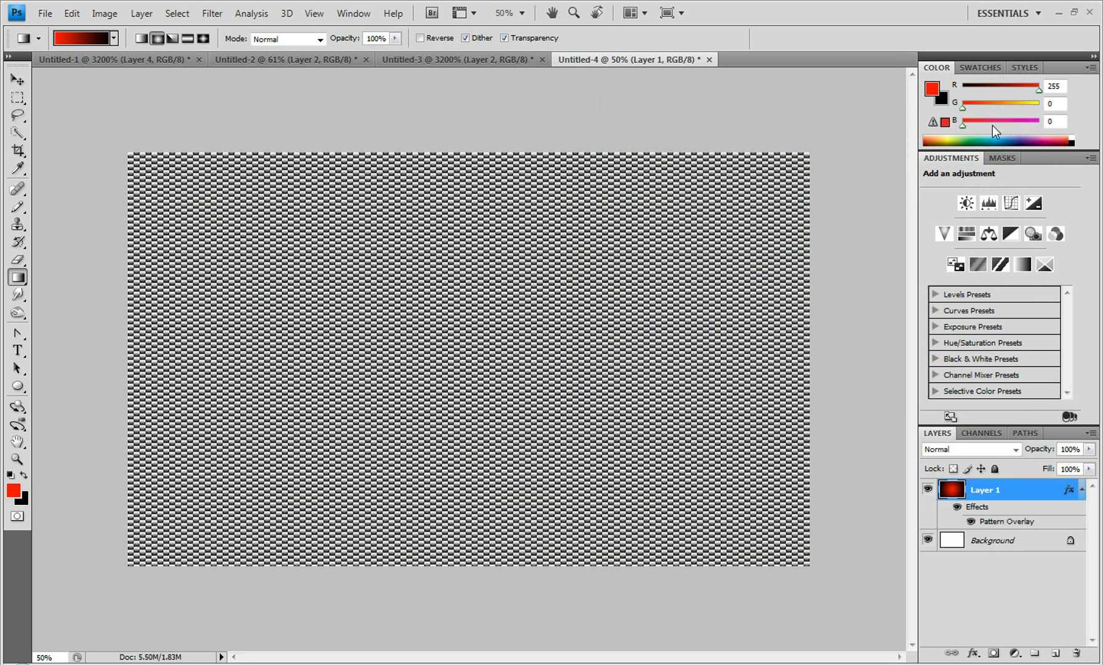
Step: Change the Pattern Overlay to Multiply blend mode at 71% opacity
double_click(1014, 521)
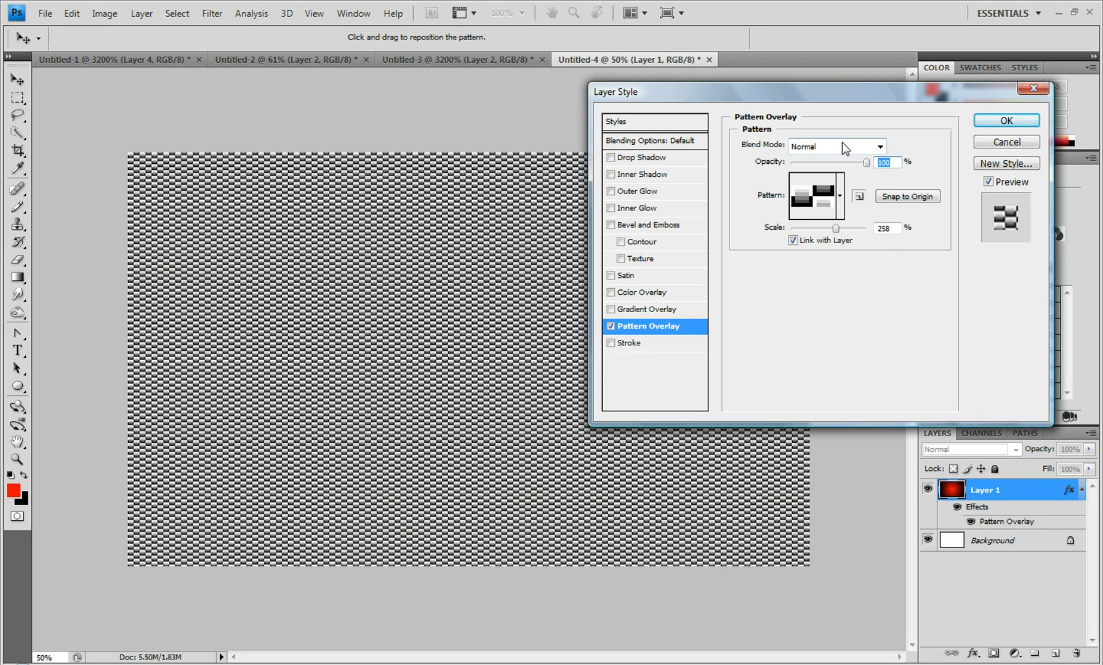
click(843, 146)
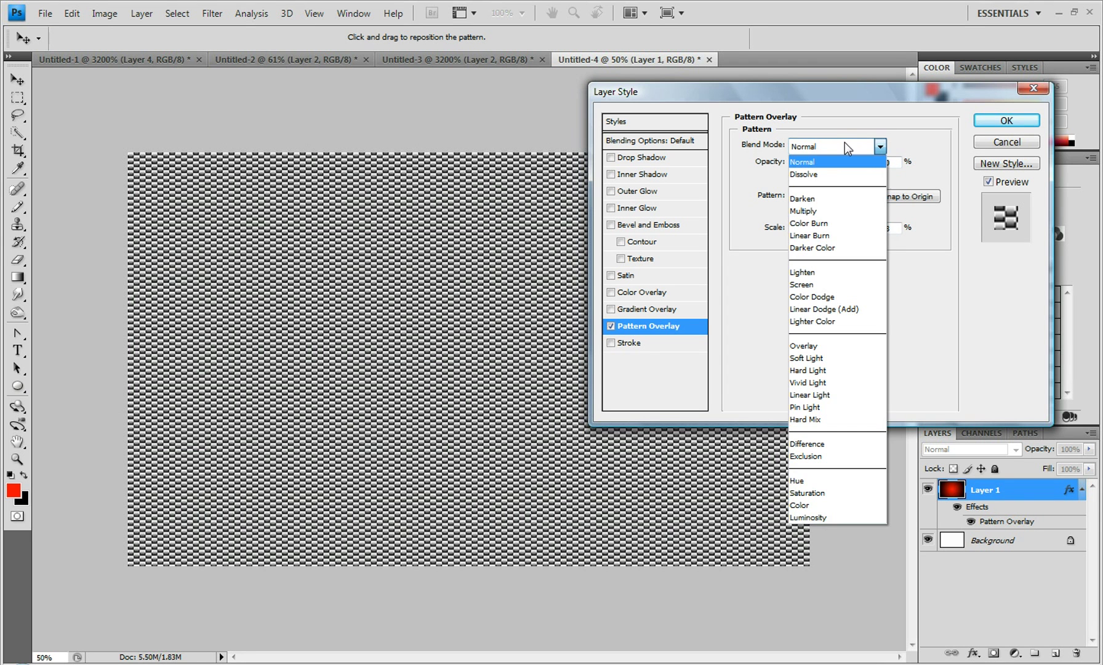
click(816, 212)
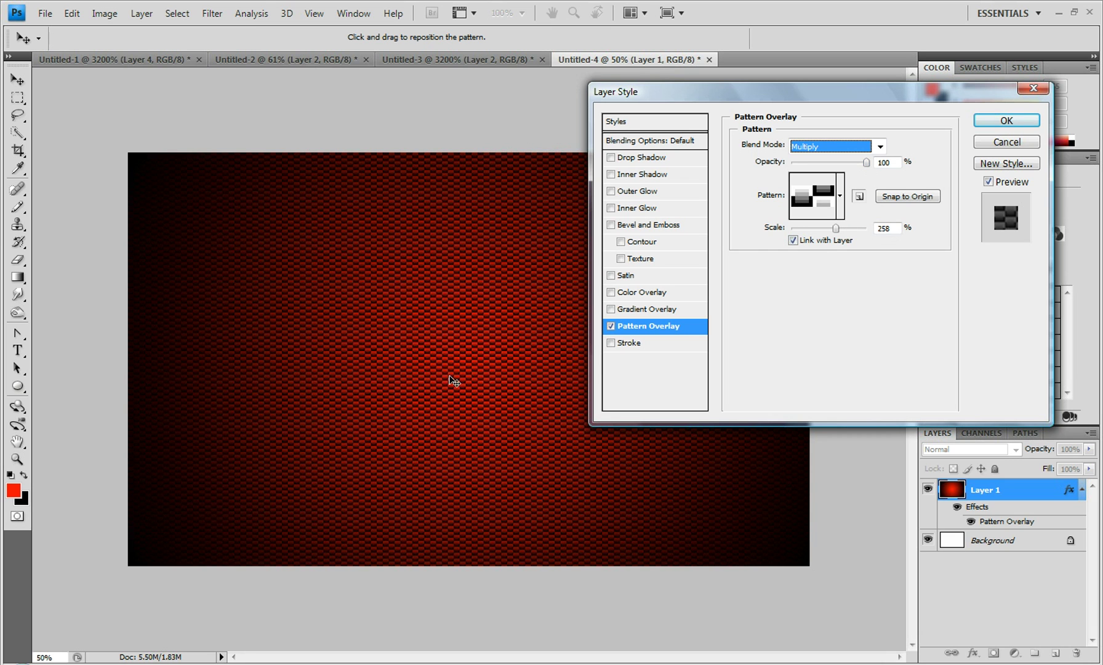
mouse_move(865, 163)
mouse_down()
mouse_move(837, 165)
mouse_move(852, 164)
mouse_up()
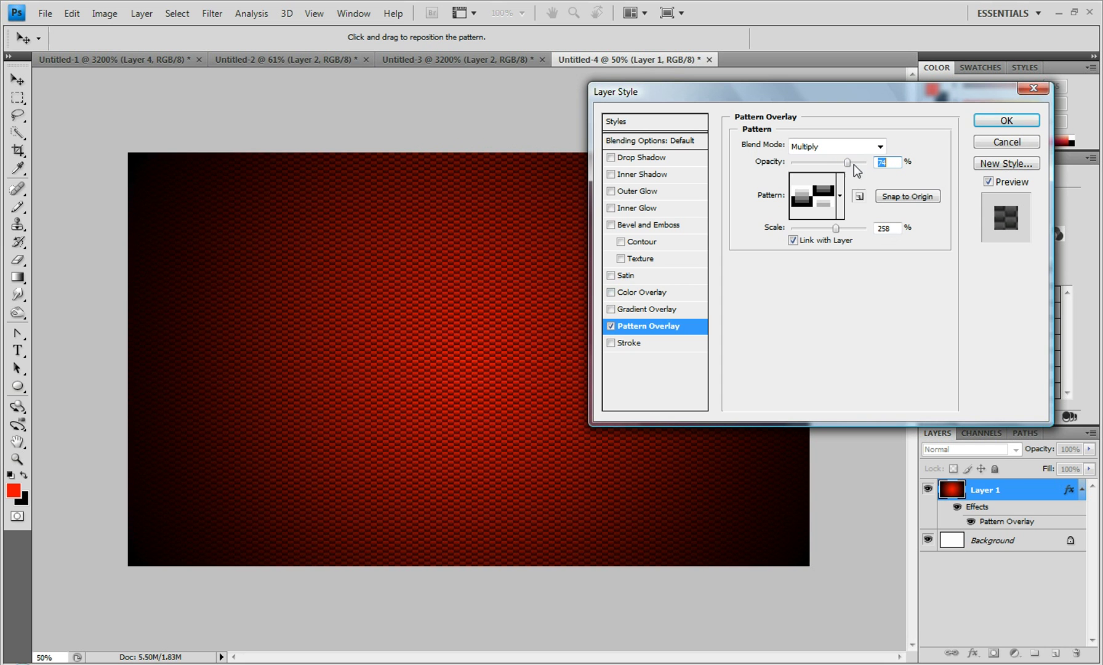
mouse_move(848, 169)
mouse_down()
mouse_move(871, 169)
mouse_move(841, 177)
mouse_up()
click(1016, 122)
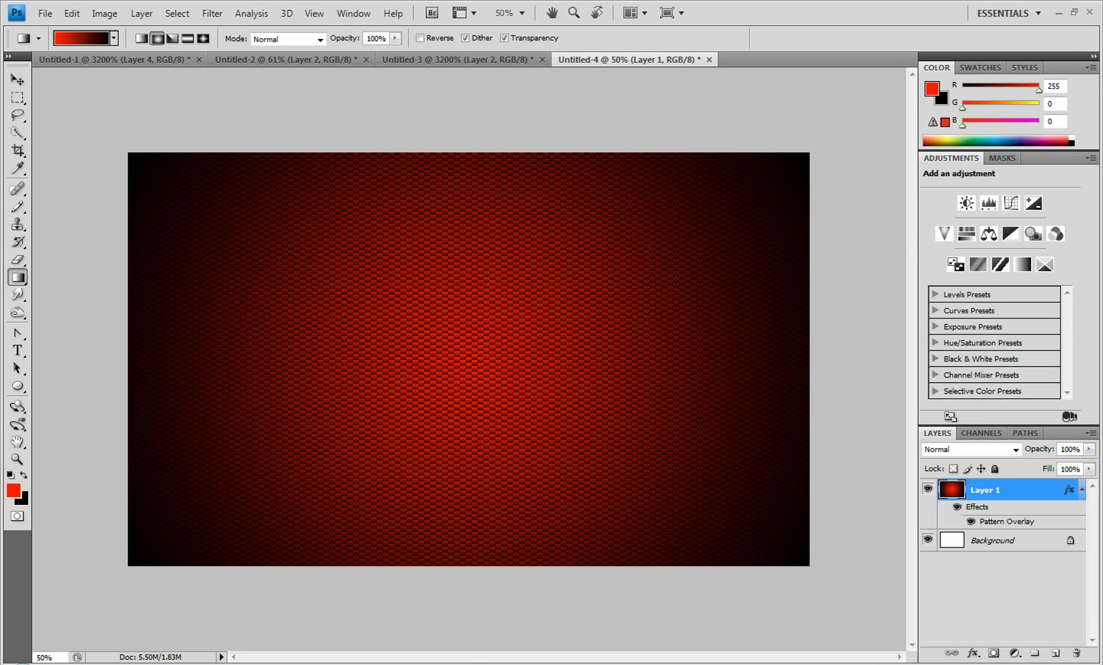